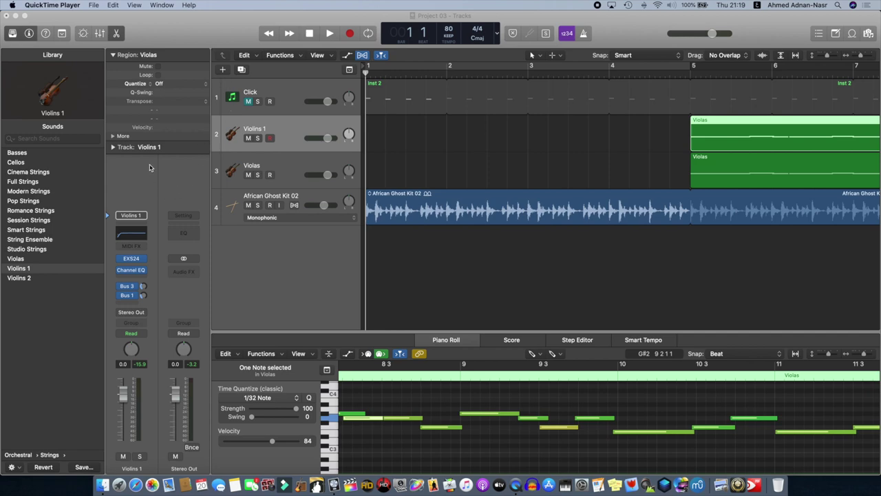
# - Replace the Piano Roll with the Mixer and hide it again, leaving only the Tracks area shown
pyautogui.click(100, 34)
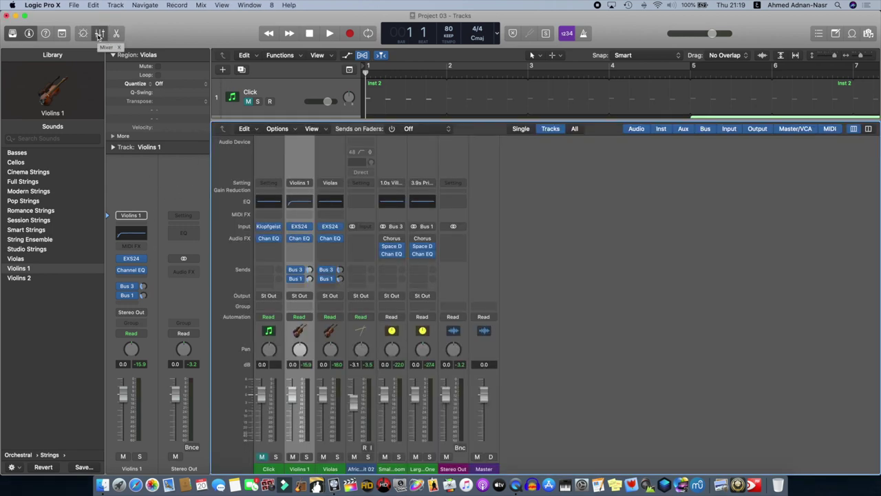
pyautogui.click(99, 34)
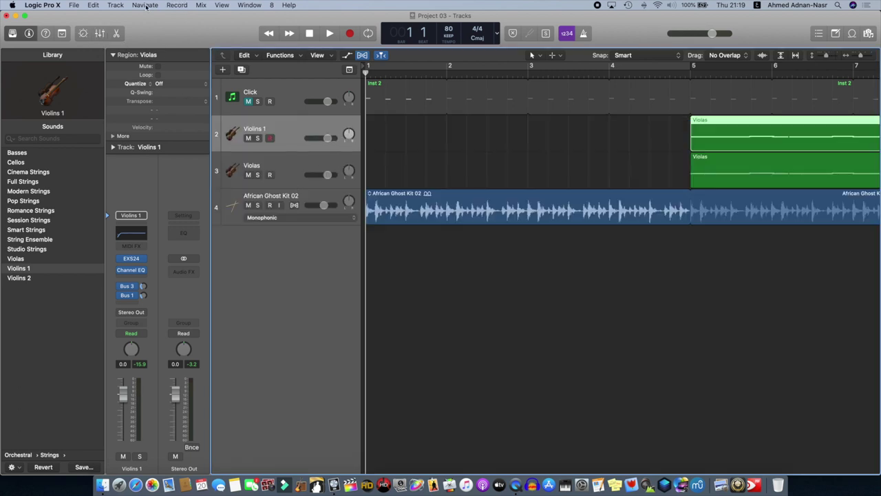
pyautogui.click(222, 5)
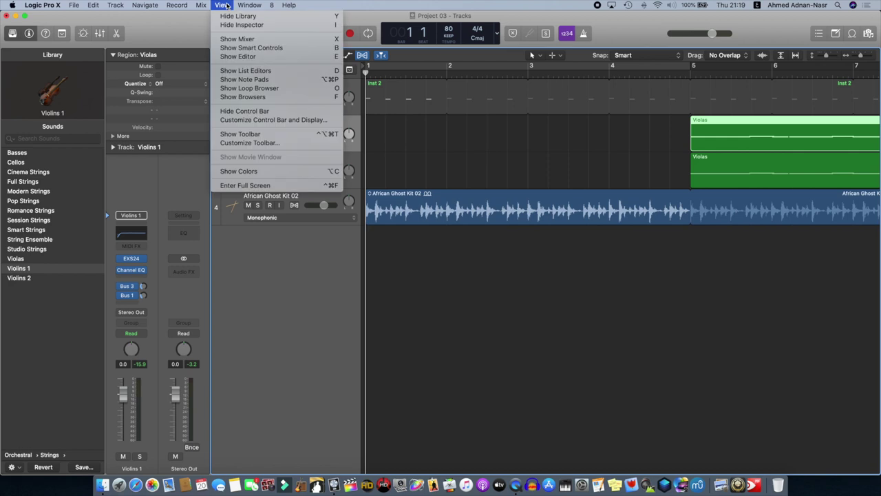
pyautogui.moveTo(289, 5)
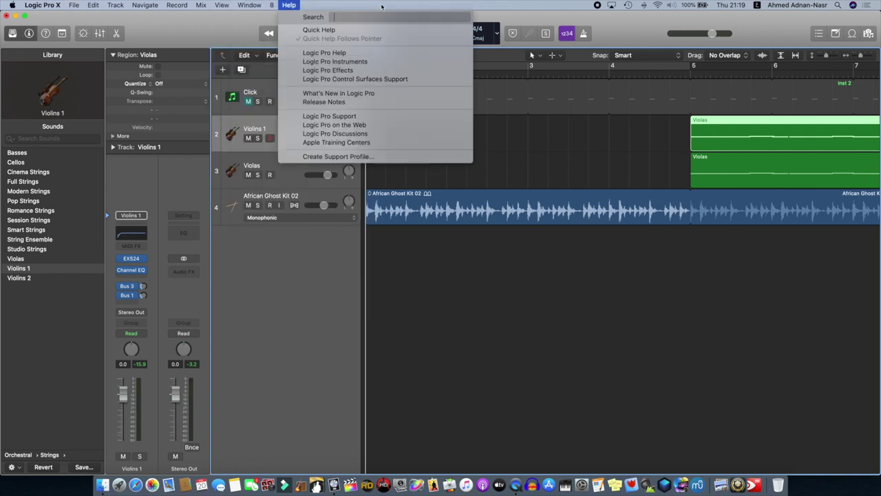
pyautogui.click(382, 6)
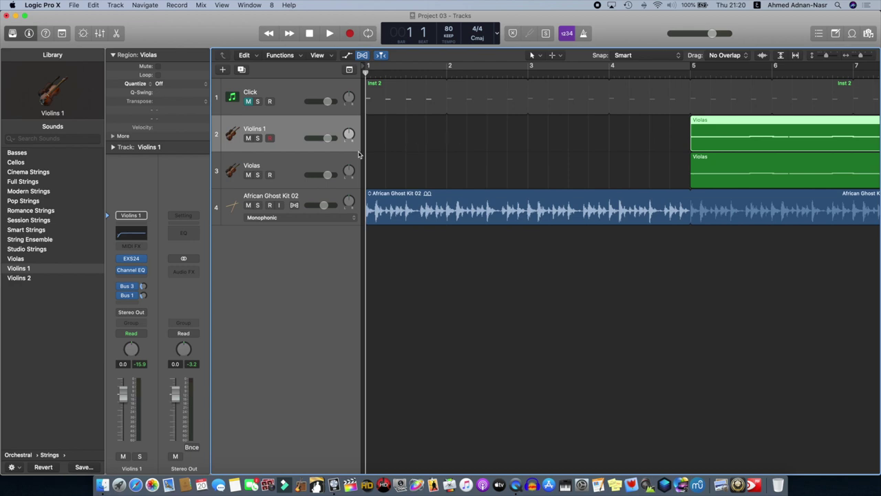
# - Play the project from bar 1 through the string regions, stop playback and return the playhead to the start
pyautogui.click(331, 34)
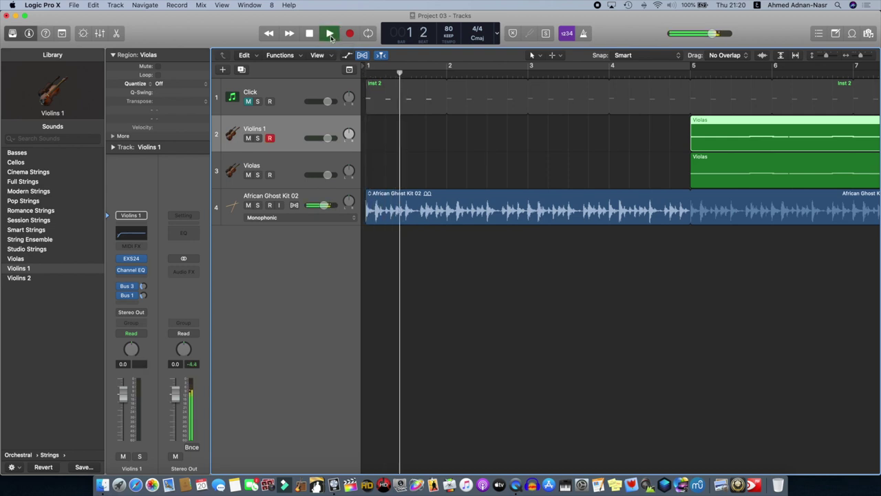
pyautogui.hscroll(2, 504, 117)
pyautogui.hscroll(-2, 503, 117)
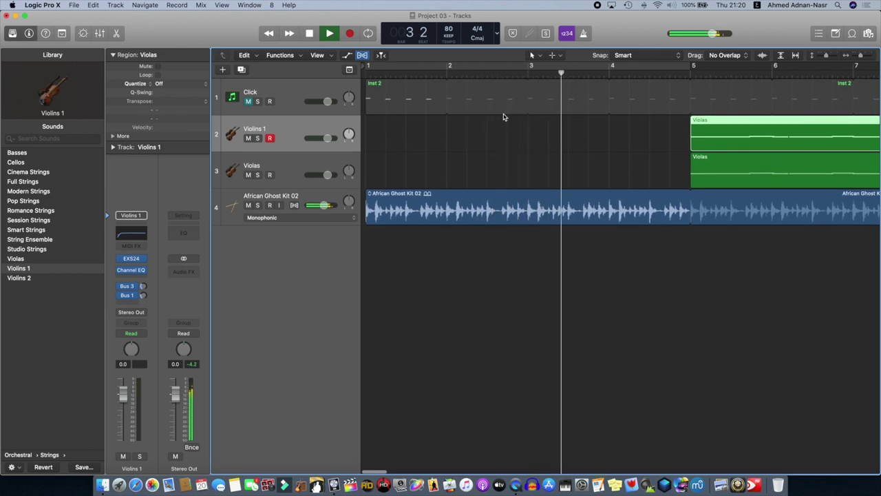
pyautogui.scroll(-5, 504, 117)
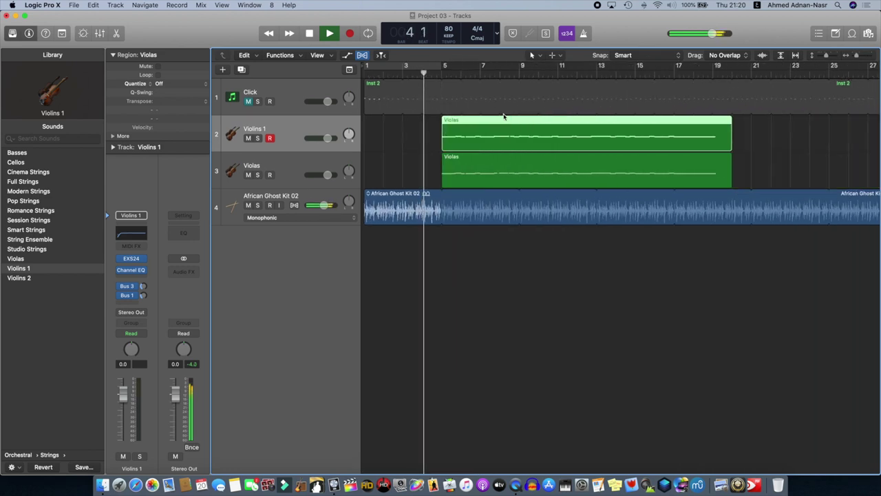
pyautogui.hscroll(-1, 601, 123)
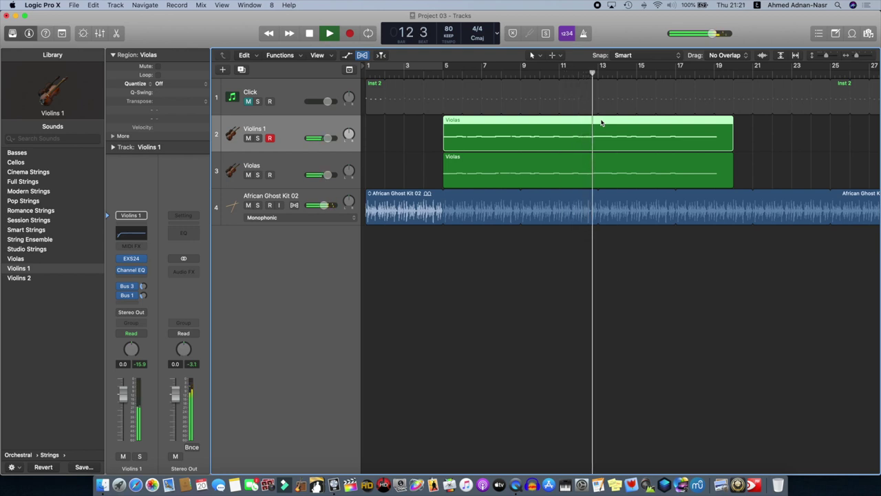
pyautogui.press('space')
pyautogui.press('Return')
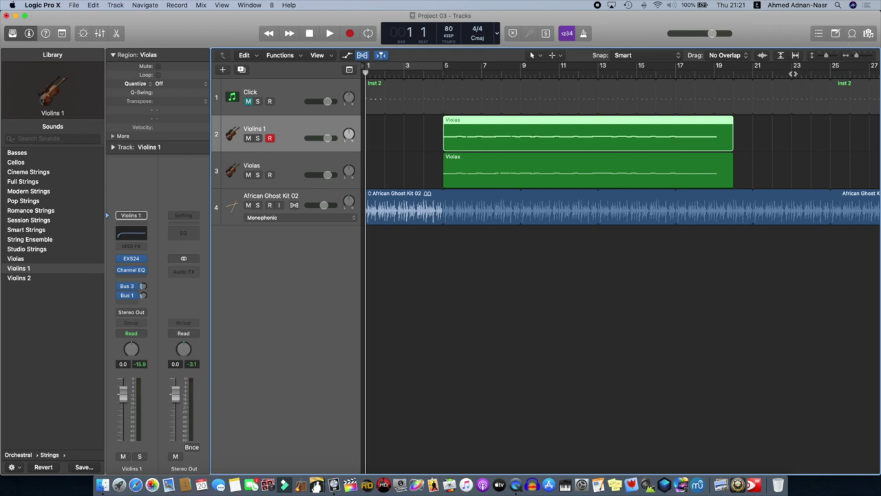
# - Show the Loop Browser, reset its instrument filter and list the Percussion loops from the beginning
pyautogui.click(221, 6)
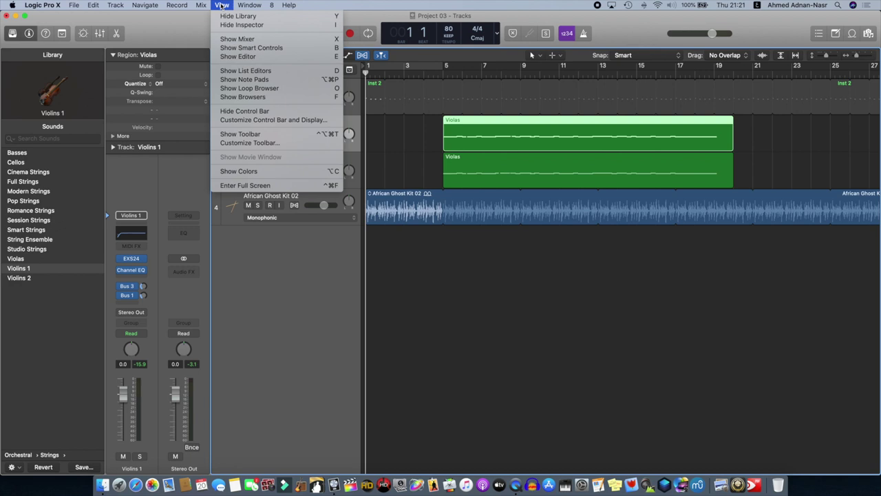
pyautogui.click(223, 5)
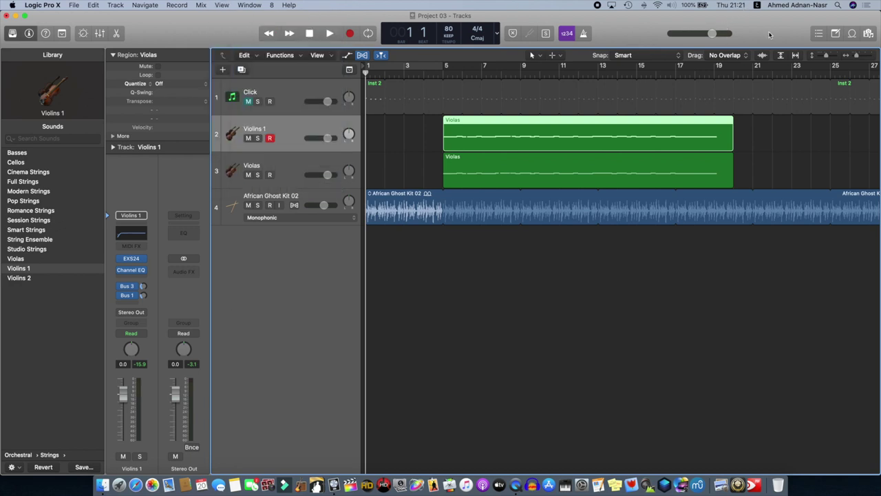
pyautogui.click(852, 34)
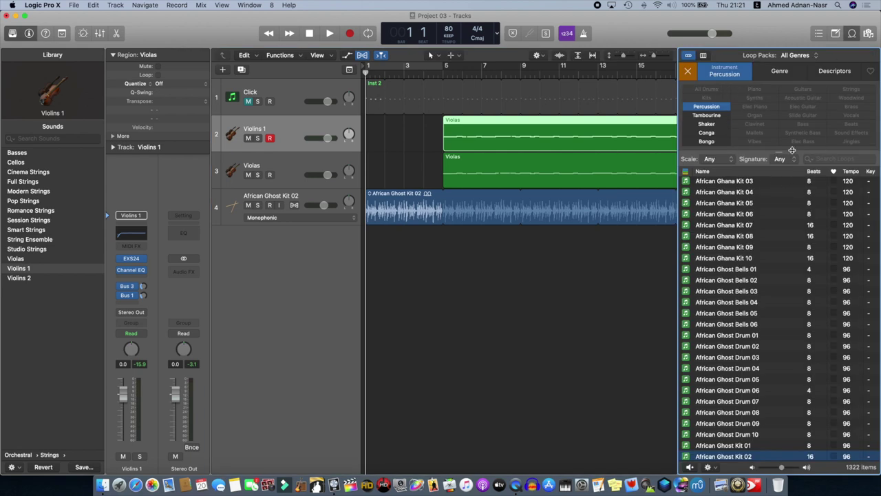
pyautogui.click(687, 71)
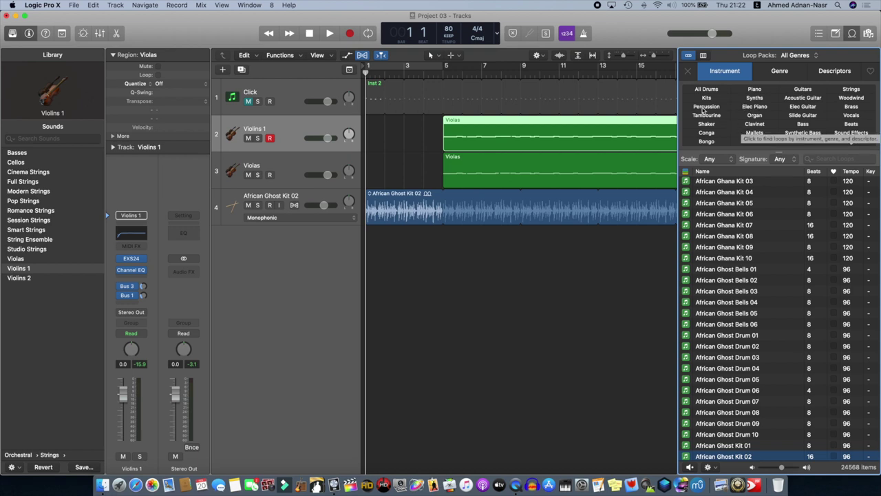
pyautogui.click(706, 107)
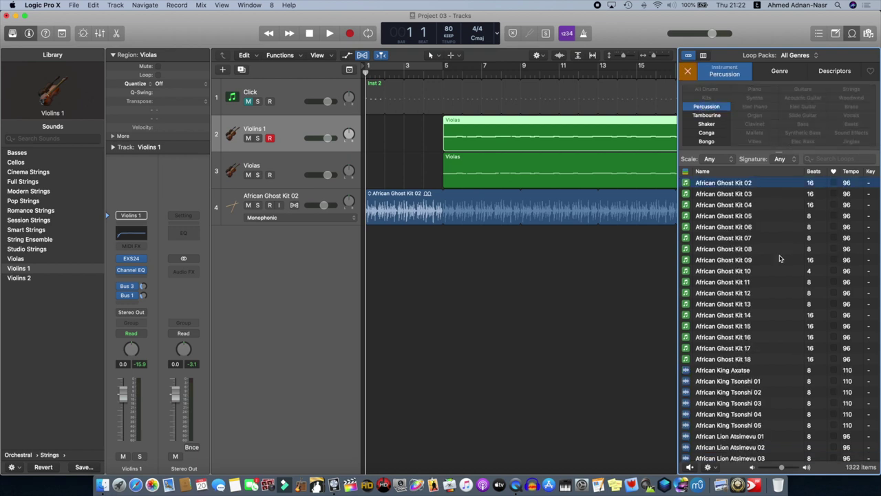
pyautogui.scroll(10, 780, 258)
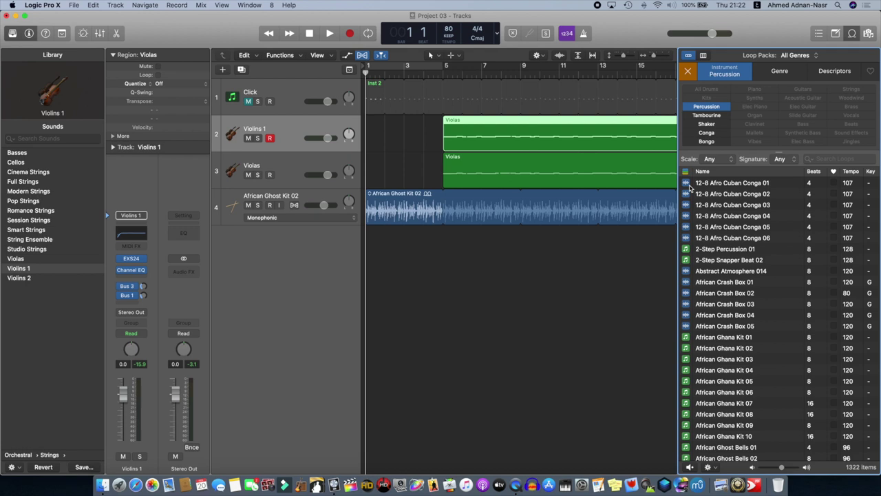
# - Audition 12-8 Afro Cuban Conga 01, 02 and 05, 2-Step Percussion 01, 2-Step Snapper Beat 02, Abstract Atmosphere 014 and African Crash Box 01
pyautogui.click(689, 186)
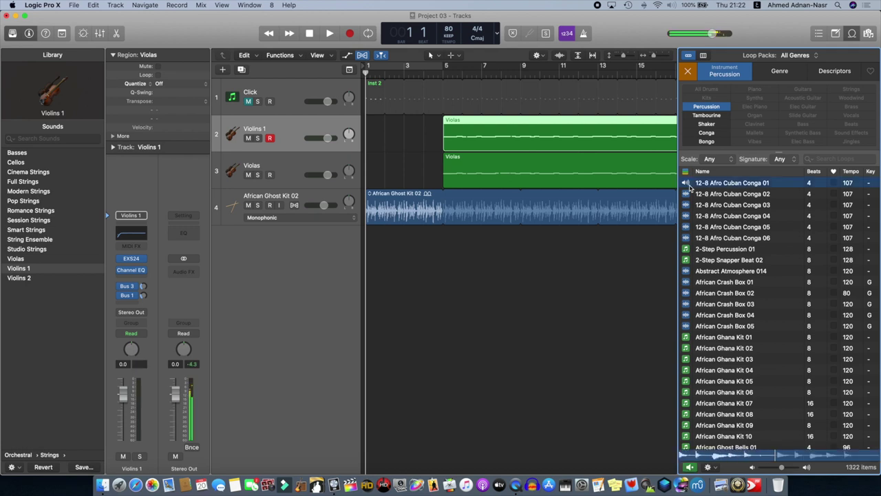
pyautogui.click(727, 197)
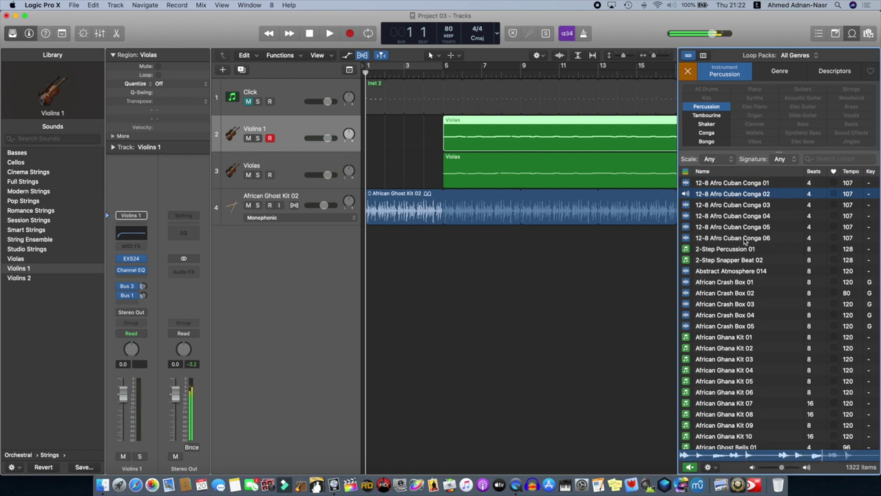
pyautogui.click(717, 229)
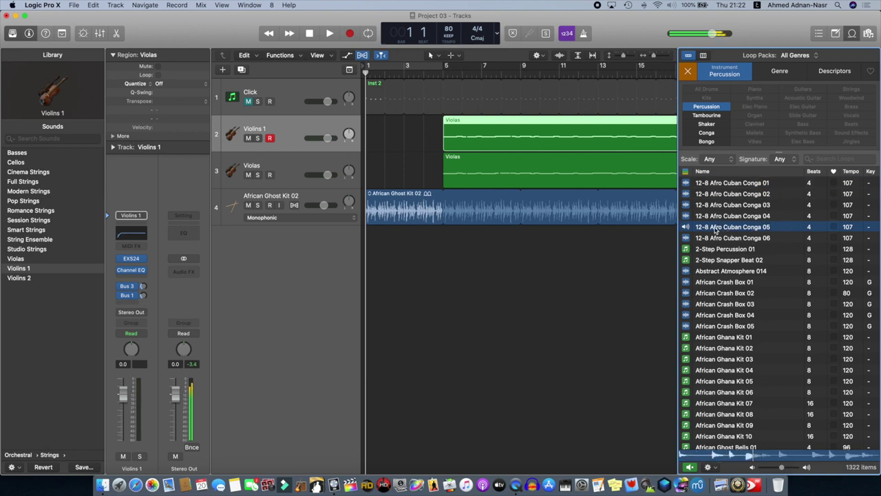
pyautogui.scroll(-3, 716, 228)
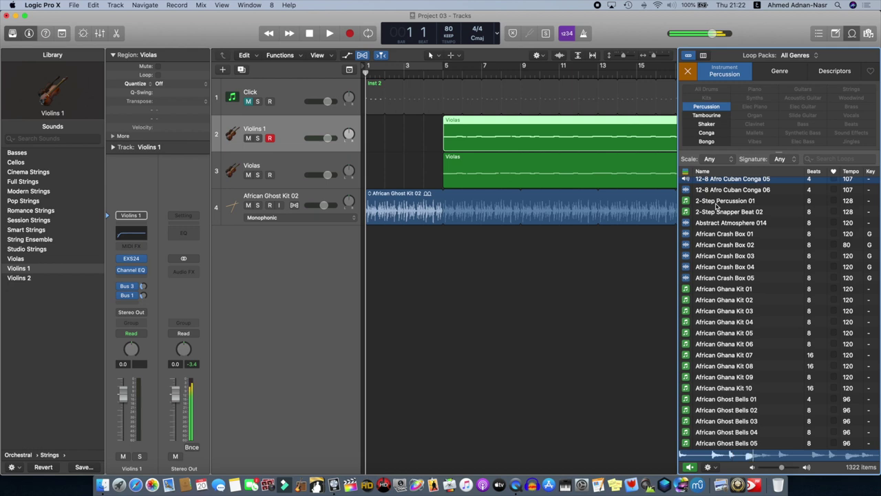
pyautogui.click(716, 202)
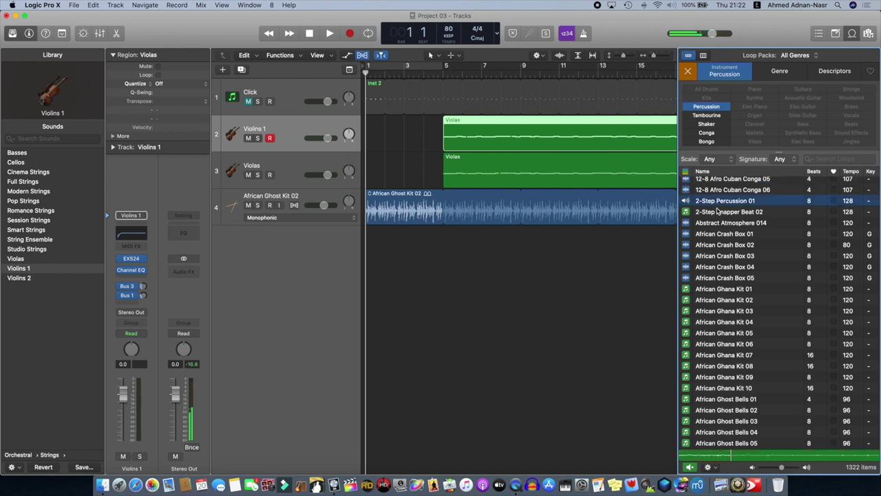
pyautogui.click(730, 215)
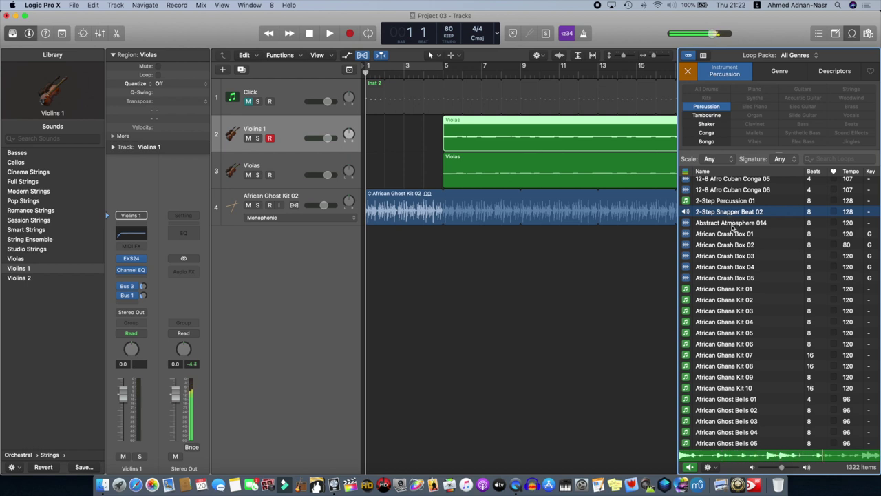
pyautogui.click(732, 226)
pyautogui.click(729, 235)
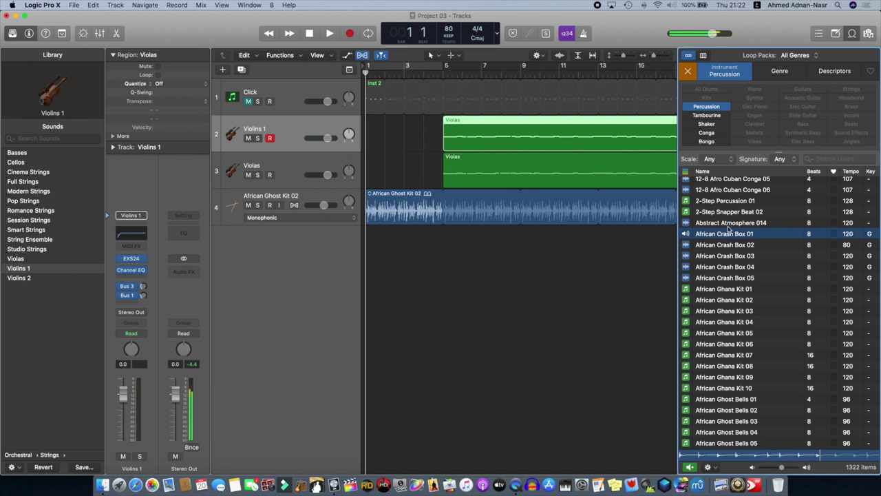
pyautogui.click(725, 236)
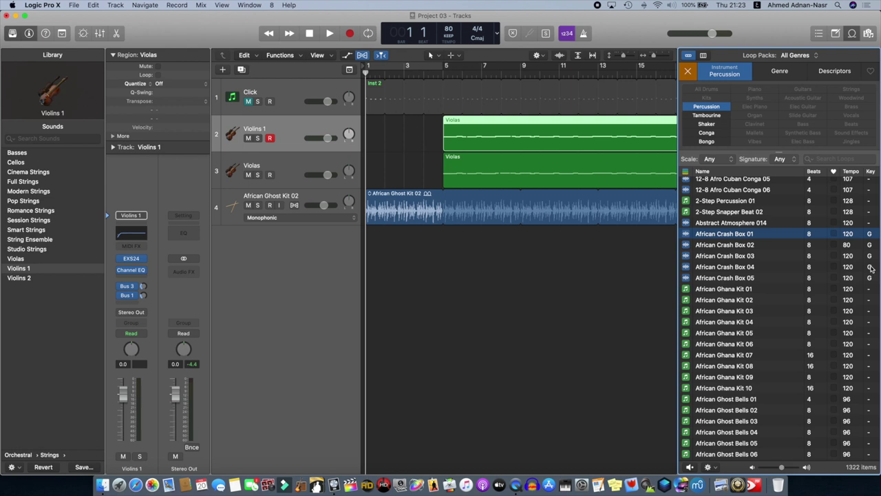
# - Filter the loops by Guitars and audition Echoing String 04 and 03, Edgy Rock Guitar 07 and 15, and Egyptian Nile Lute 03 and 01
pyautogui.click(688, 71)
pyautogui.click(804, 90)
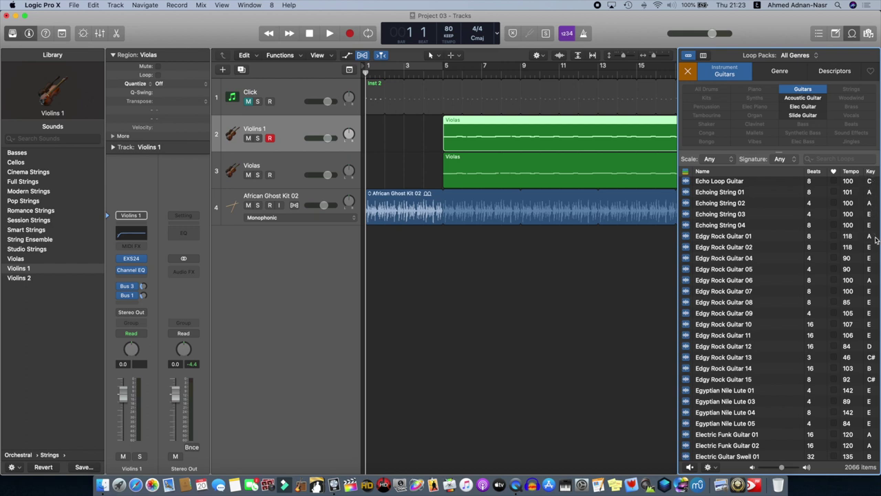
pyautogui.click(732, 228)
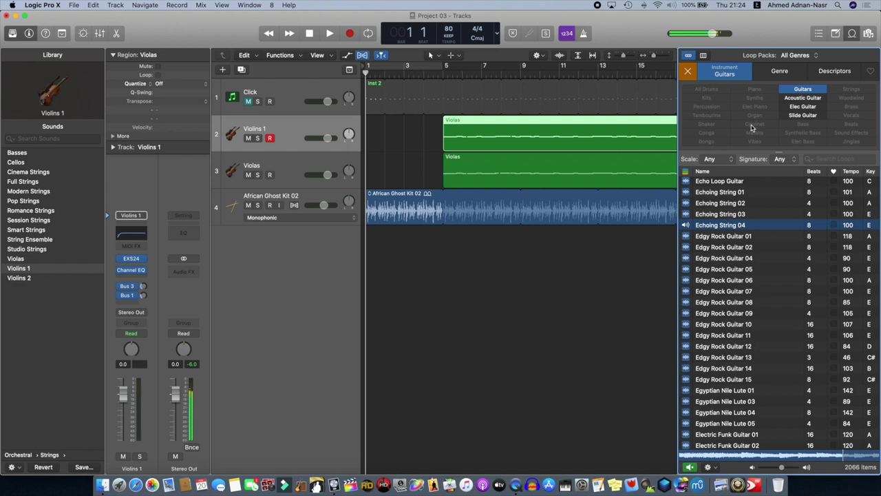
pyautogui.click(726, 217)
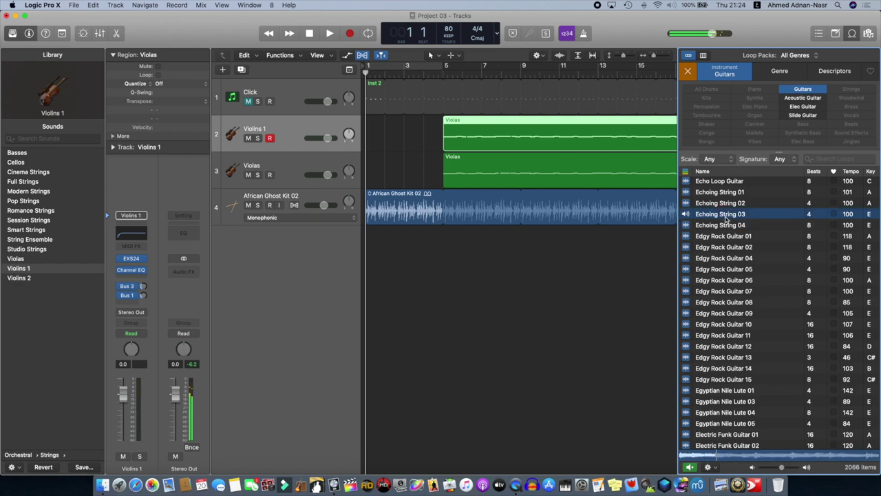
pyautogui.click(721, 294)
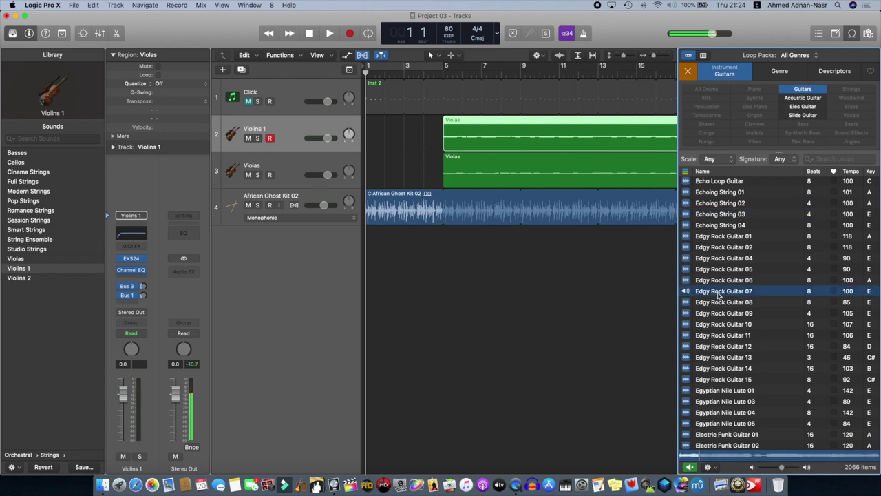
pyautogui.click(724, 379)
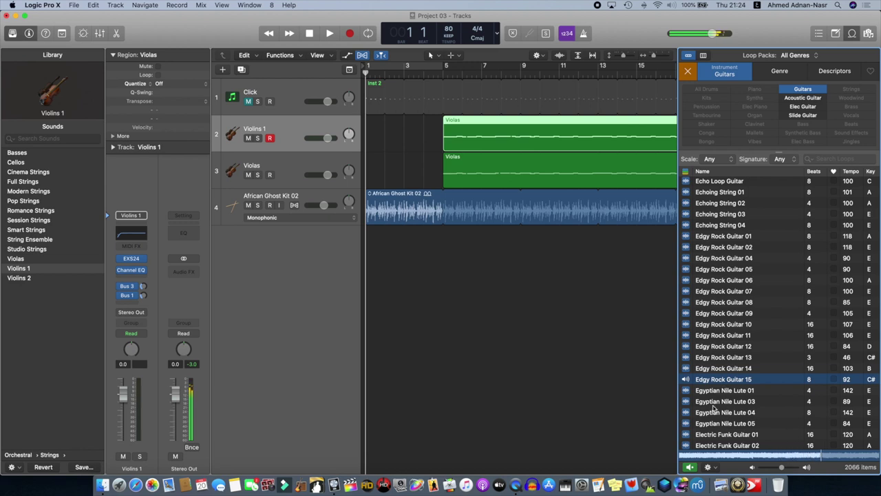
pyautogui.click(714, 404)
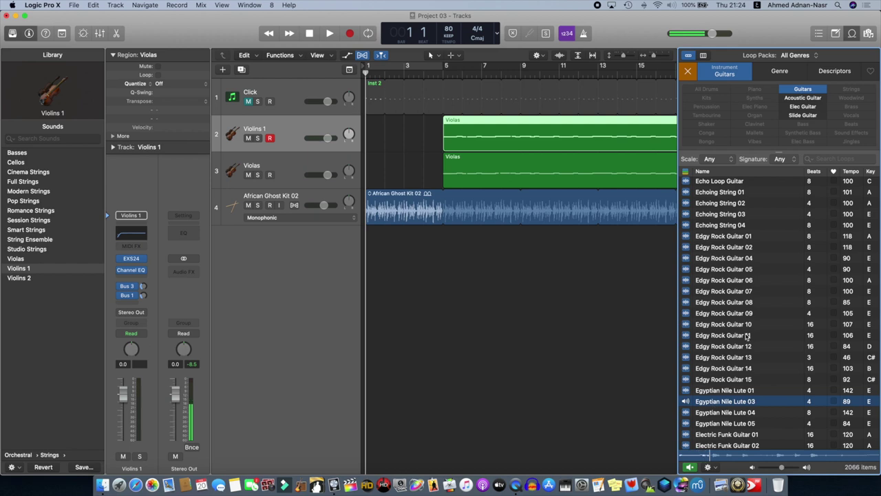
pyautogui.click(722, 391)
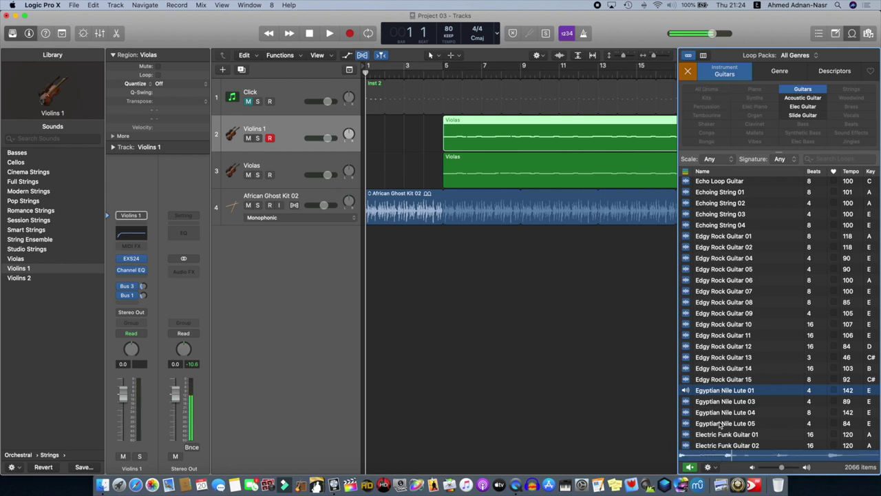
pyautogui.click(691, 467)
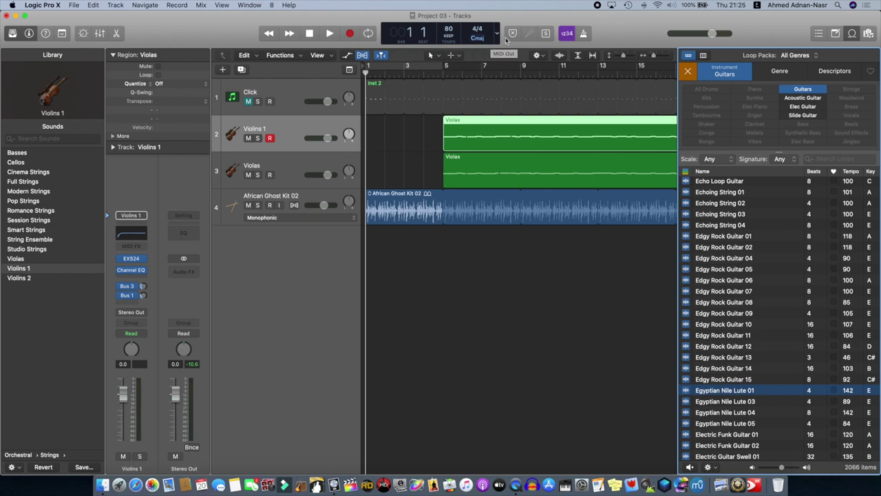
# - Replace the Guitars filter with Percussion and audition the loops Vinyl Scratch 11, Vinyl Scratch 01 and Vibraslap 01
pyautogui.click(691, 73)
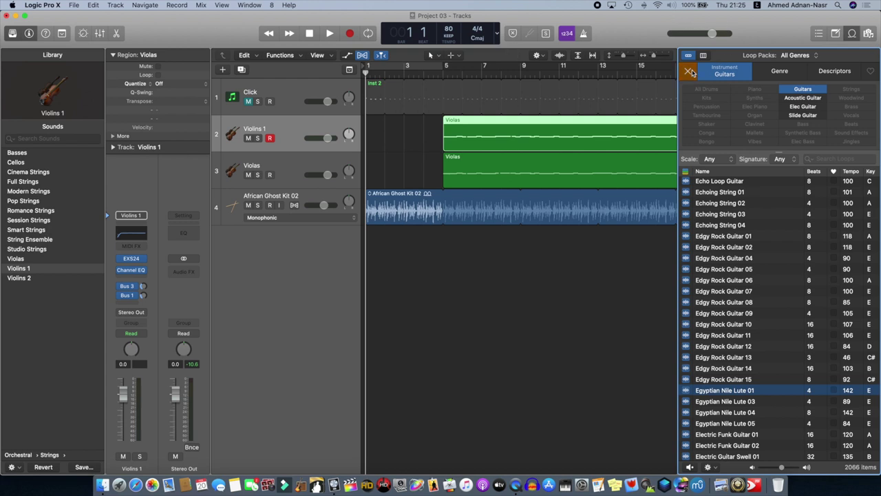
pyautogui.click(715, 108)
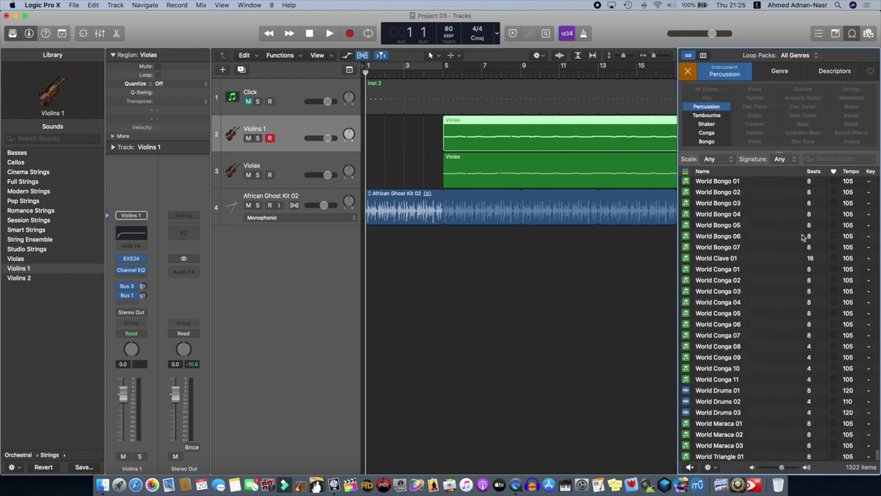
pyautogui.scroll(-1, 720, 325)
pyautogui.scroll(10, 718, 326)
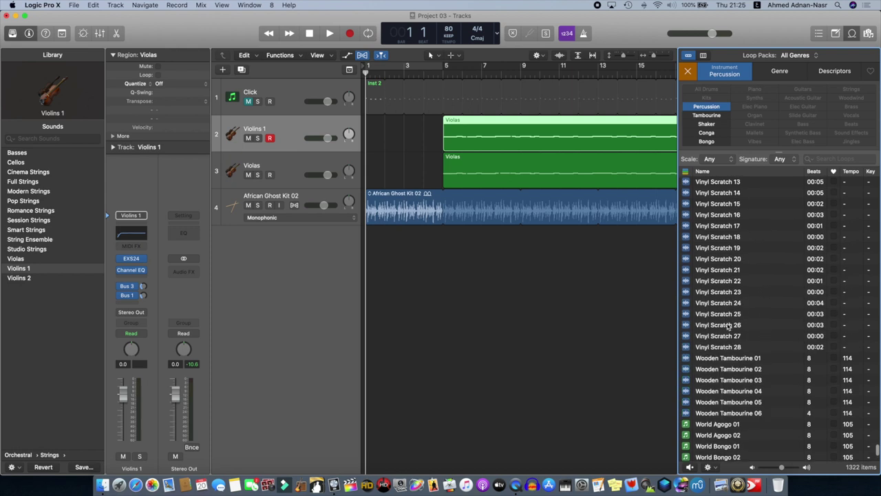
pyautogui.click(716, 248)
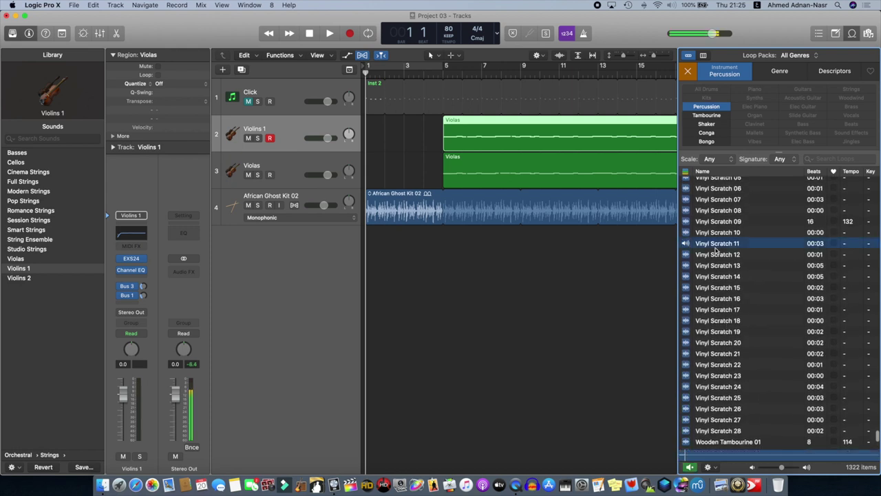
pyautogui.scroll(5, 717, 249)
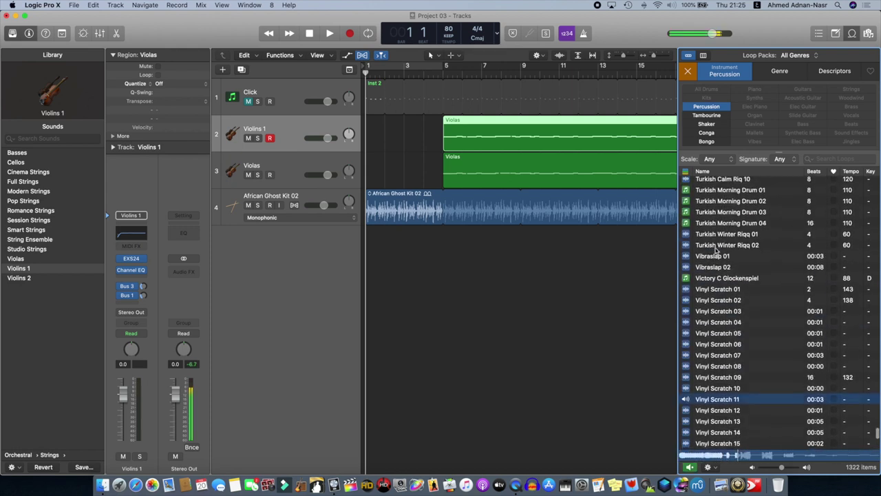
pyautogui.click(723, 290)
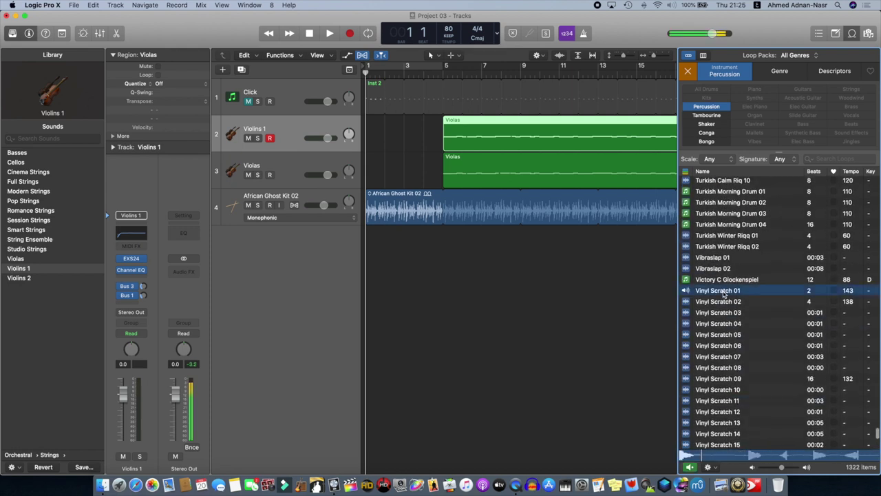
pyautogui.click(712, 258)
# - Audition the percussion loops Turkish Calm Riq 07 and Turkish Calm Riq 01
pyautogui.scroll(4, 712, 260)
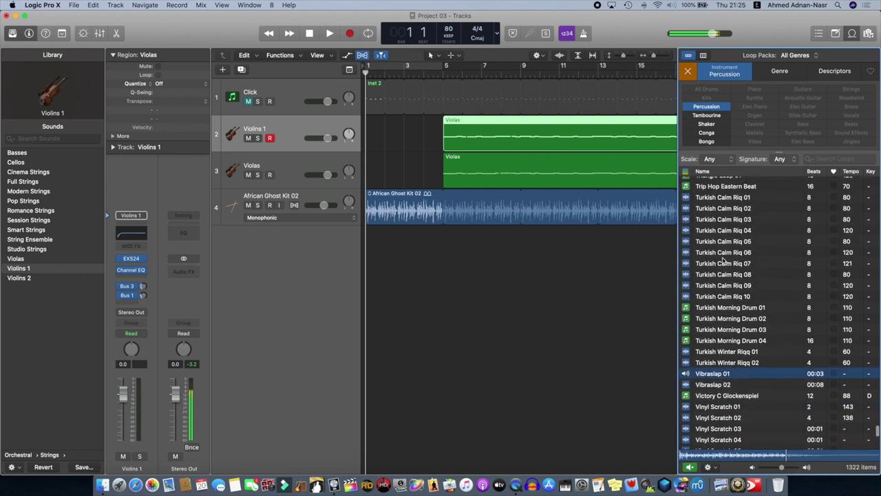
pyautogui.click(716, 263)
pyautogui.scroll(3, 722, 260)
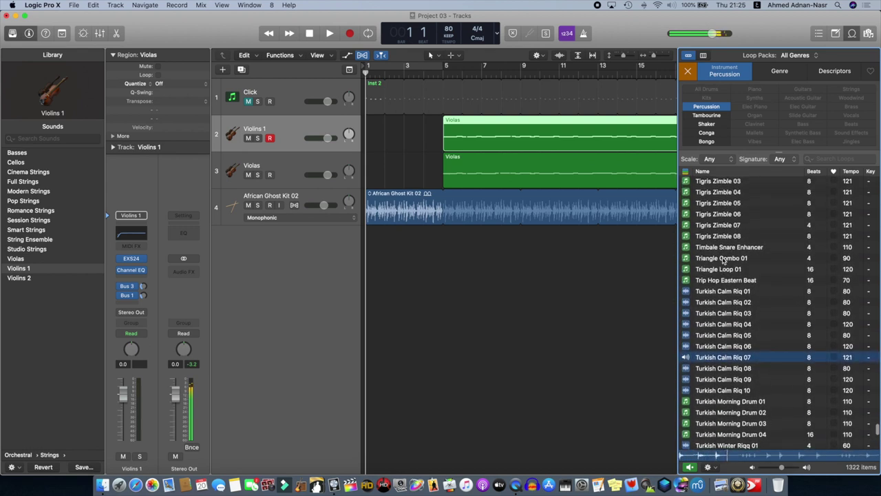
pyautogui.click(706, 292)
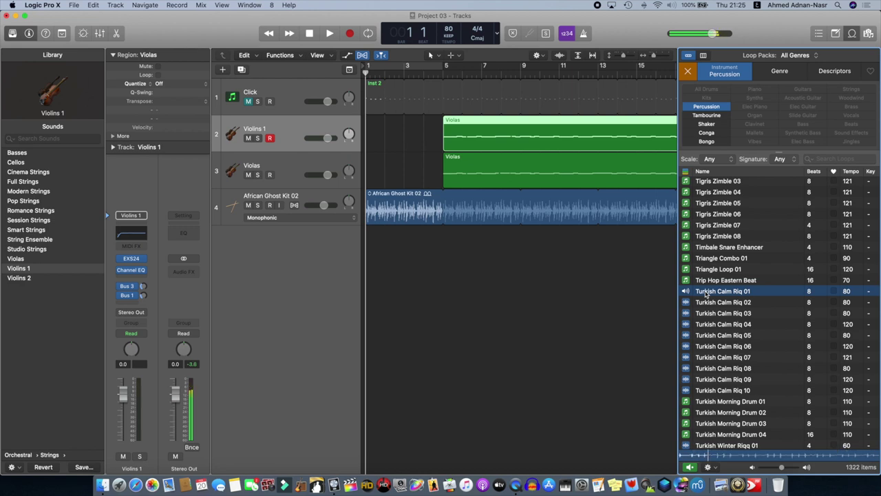
# - Add the Turkish Calm Riq 01 loop on a new track at bar 1 and play the project briefly to hear it
pyautogui.moveTo(704, 295); pyautogui.dragTo(367, 274)
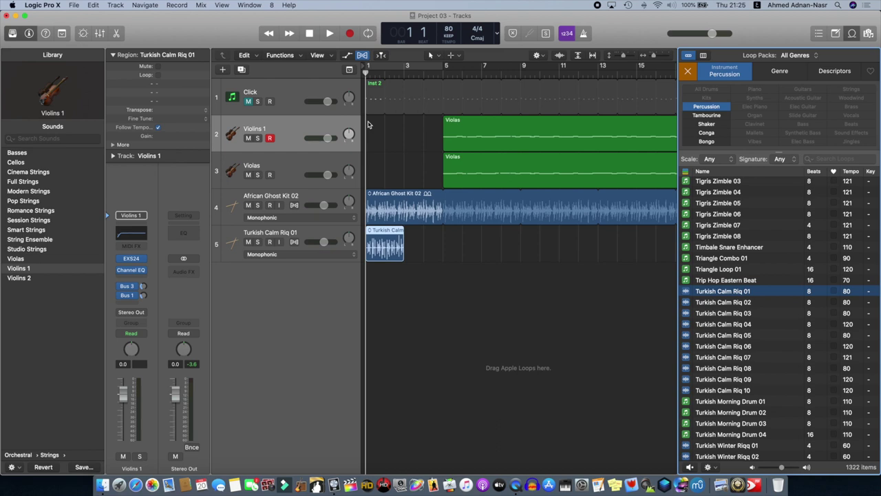
pyautogui.click(329, 34)
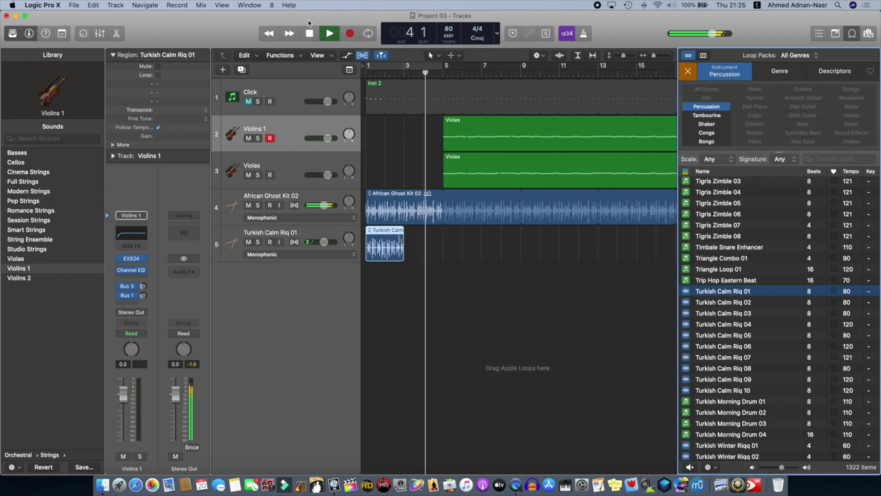
pyautogui.press('space')
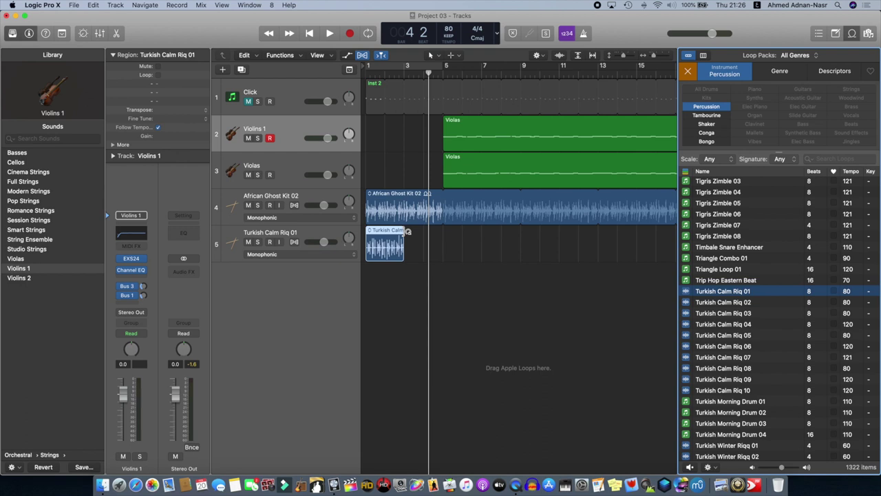
# - Loop the Turkish Calm Riq 01 region up to bar 49, matching the end of the African Ghost Kit 02 loop
pyautogui.moveTo(407, 231); pyautogui.dragTo(658, 230)
pyautogui.hscroll(10, 657, 230)
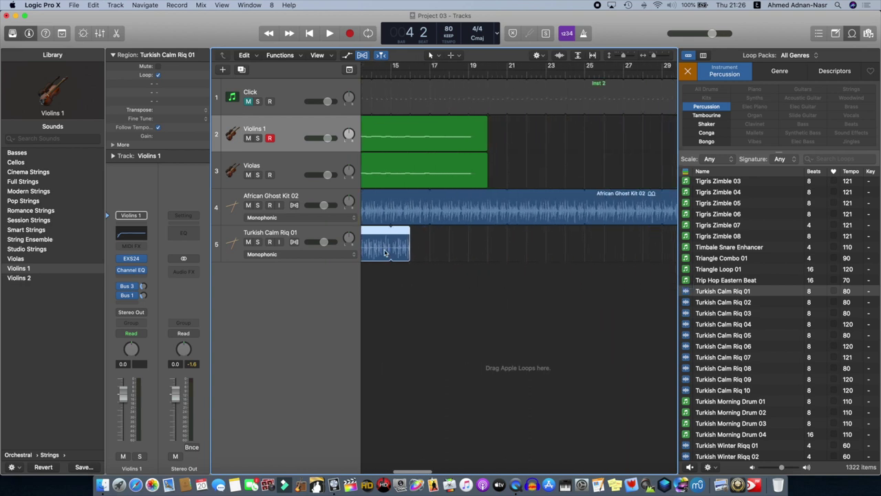
pyautogui.moveTo(623, 241); pyautogui.dragTo(529, 234)
pyautogui.hscroll(-20, 528, 234)
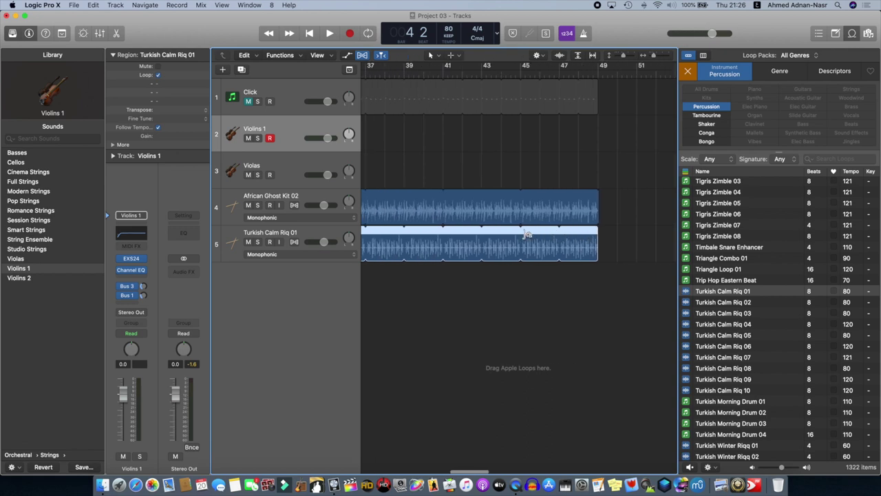